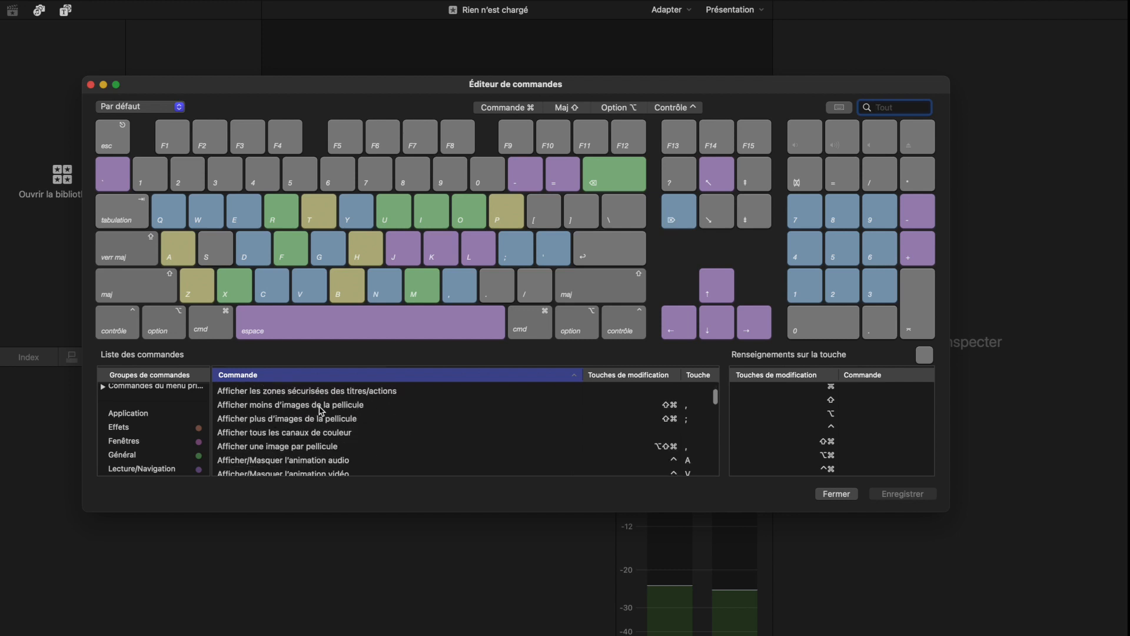
Browse the full command list and check the shortcuts assigned to the Q, W, E, R and T keys
scroll(321, 410, "down", 20)
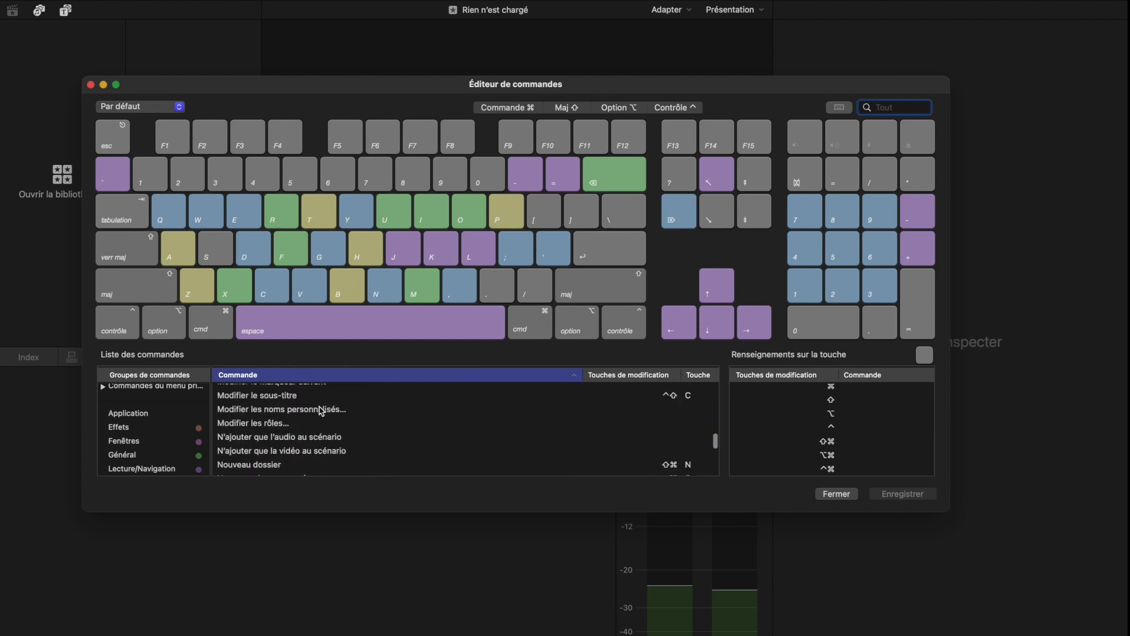
scroll(331, 374, "up", 10)
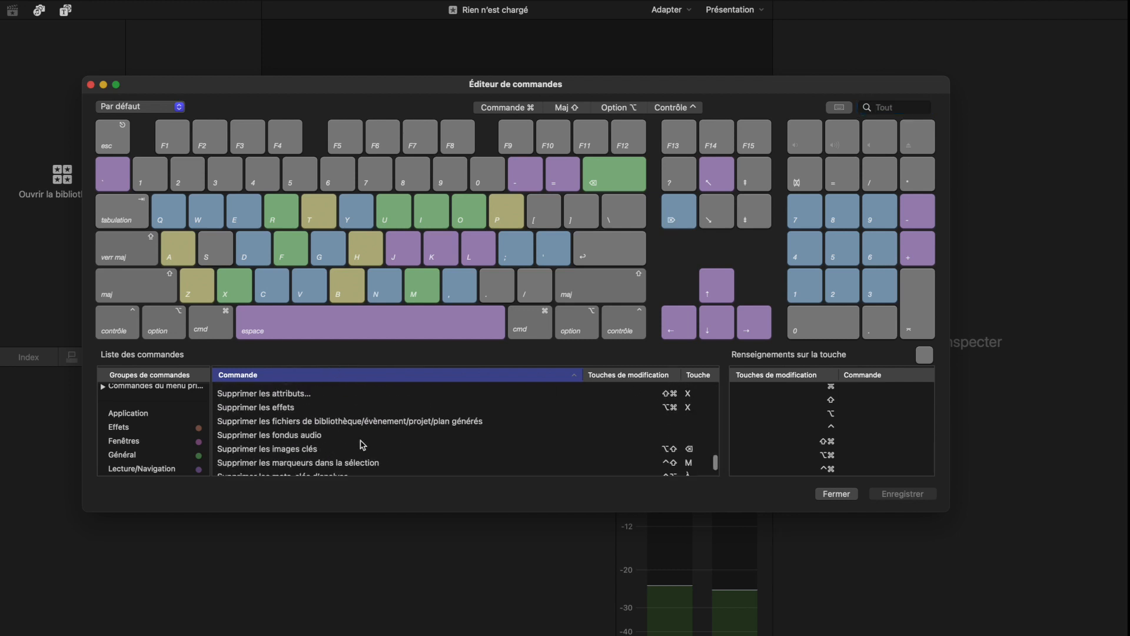
left_click(182, 227)
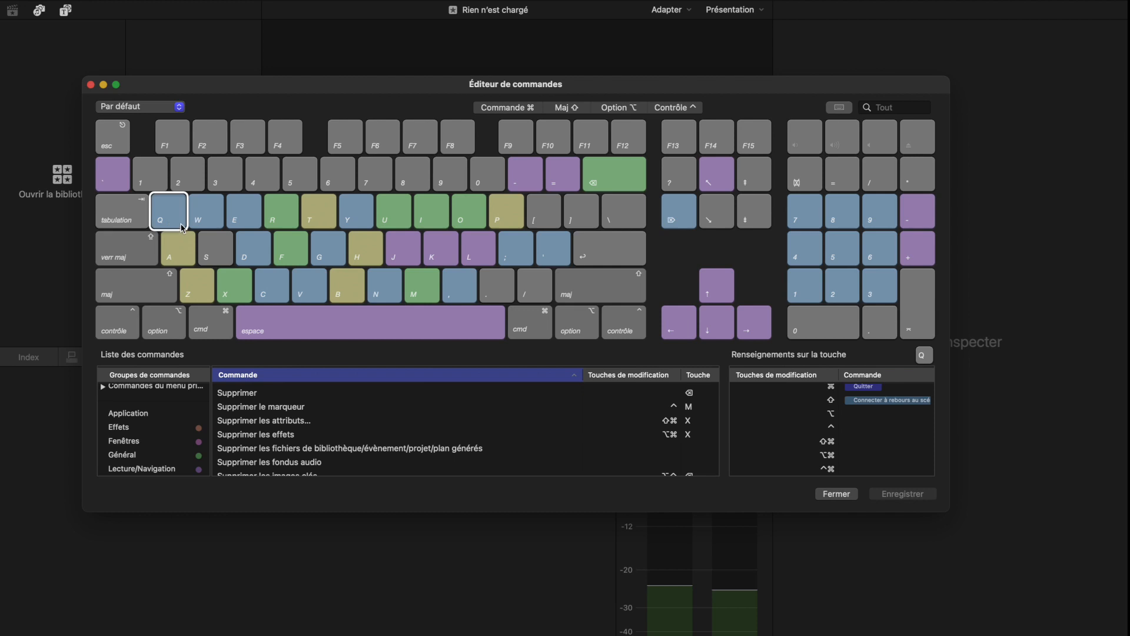
left_click(210, 221)
left_click(245, 219)
left_click(282, 219)
left_click(307, 223)
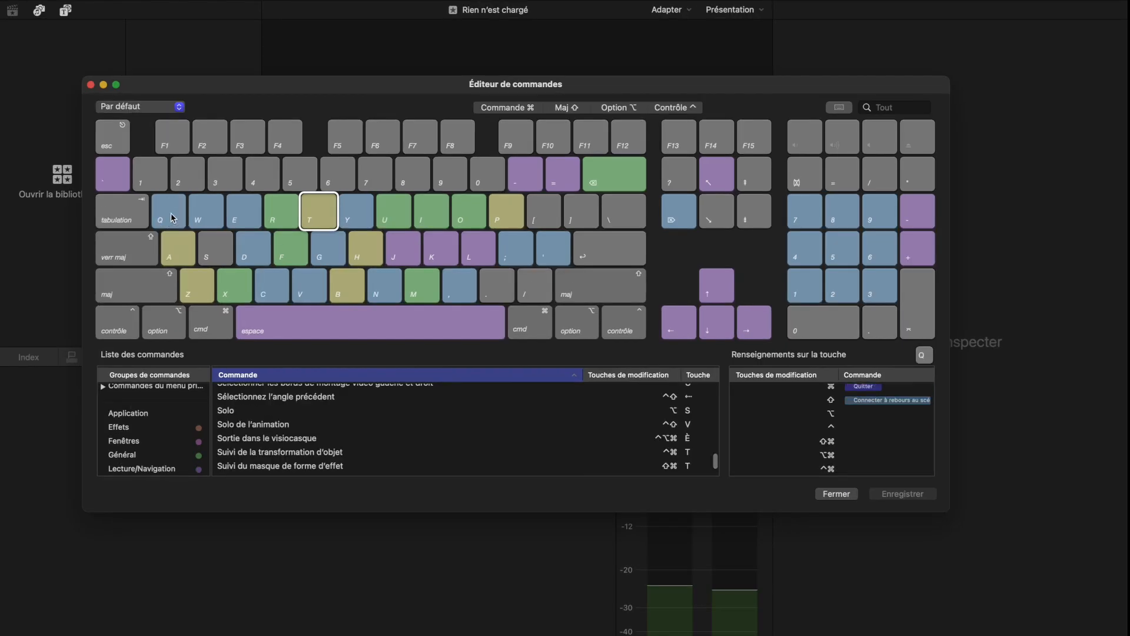
Examine which commands the W, A, D, C and Q keys trigger alone and with each modifier
left_click(212, 218)
scroll(889, 448, "up", 2)
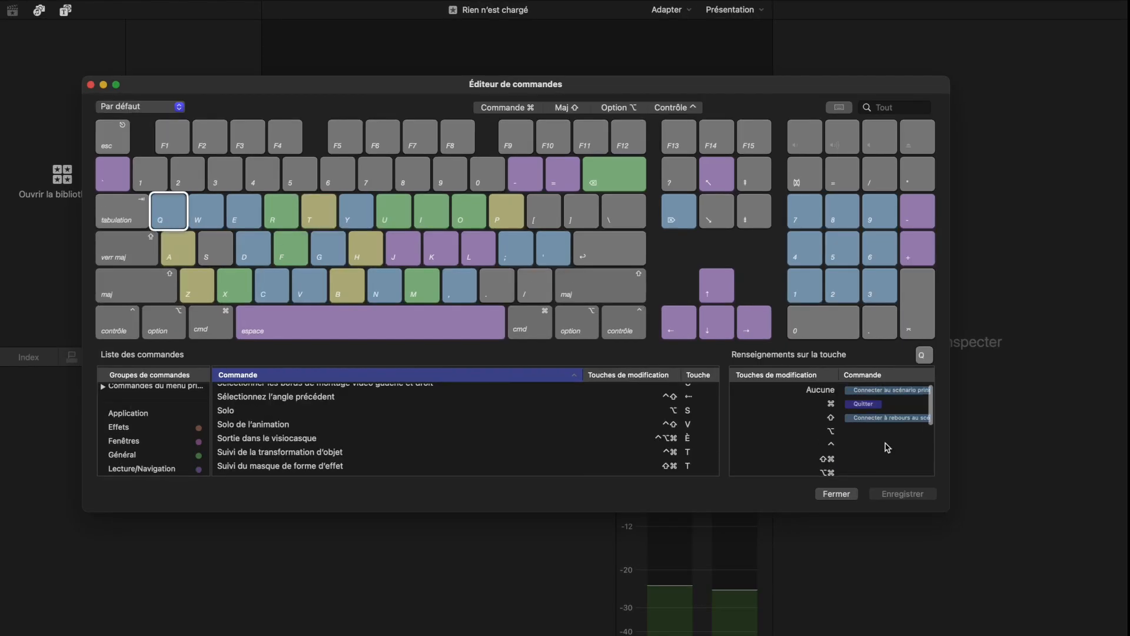
left_click(201, 221)
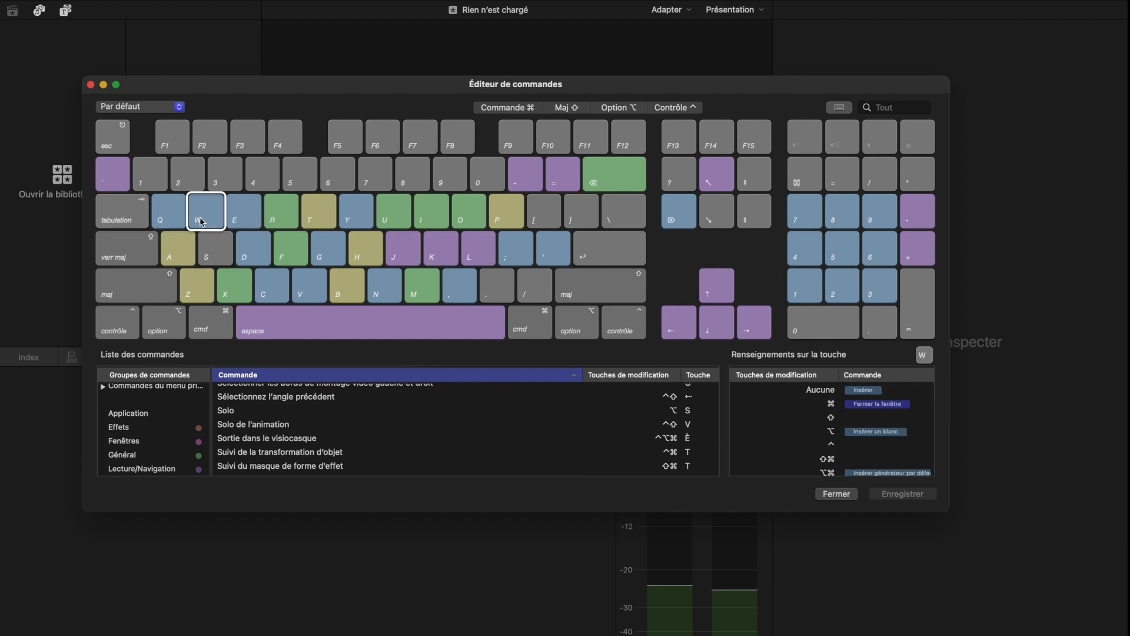
left_click(177, 259)
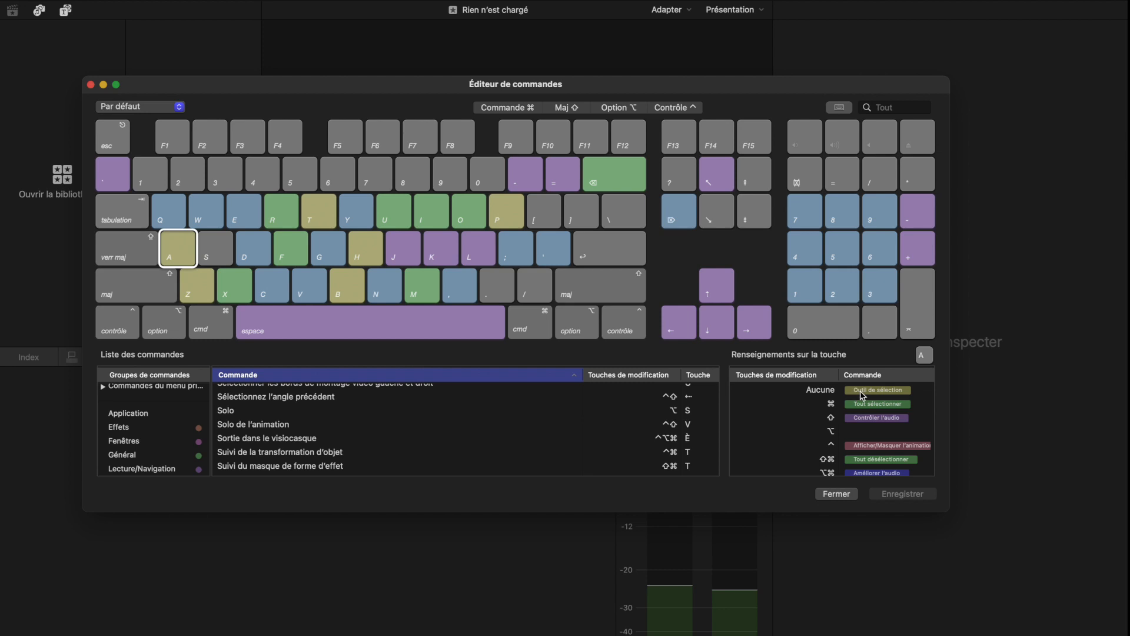
left_click(259, 254)
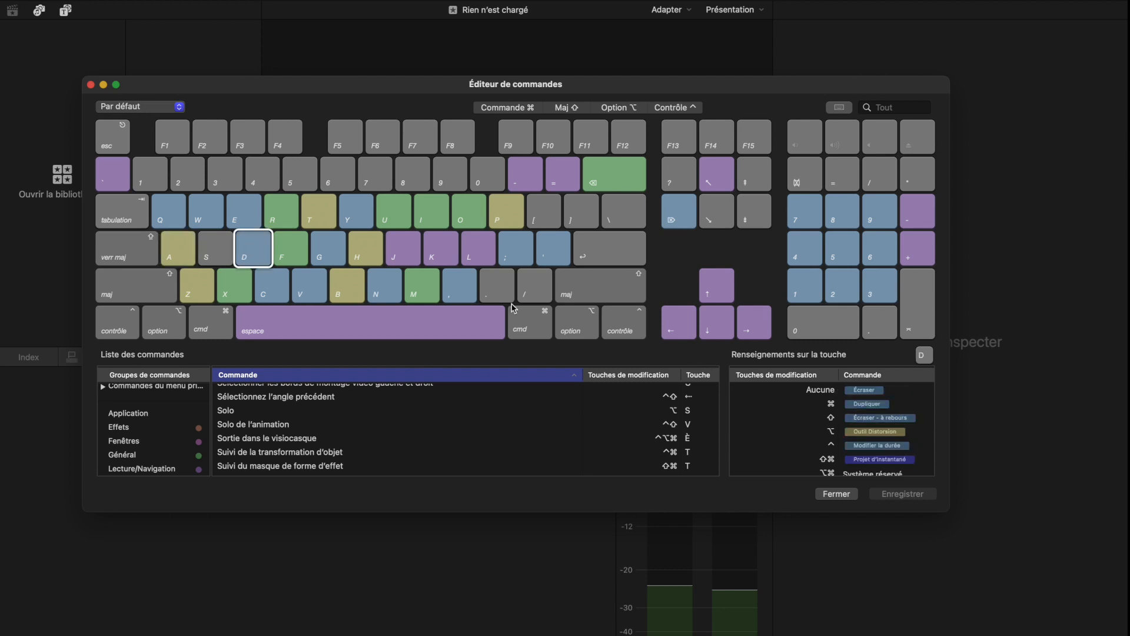
left_click(262, 293)
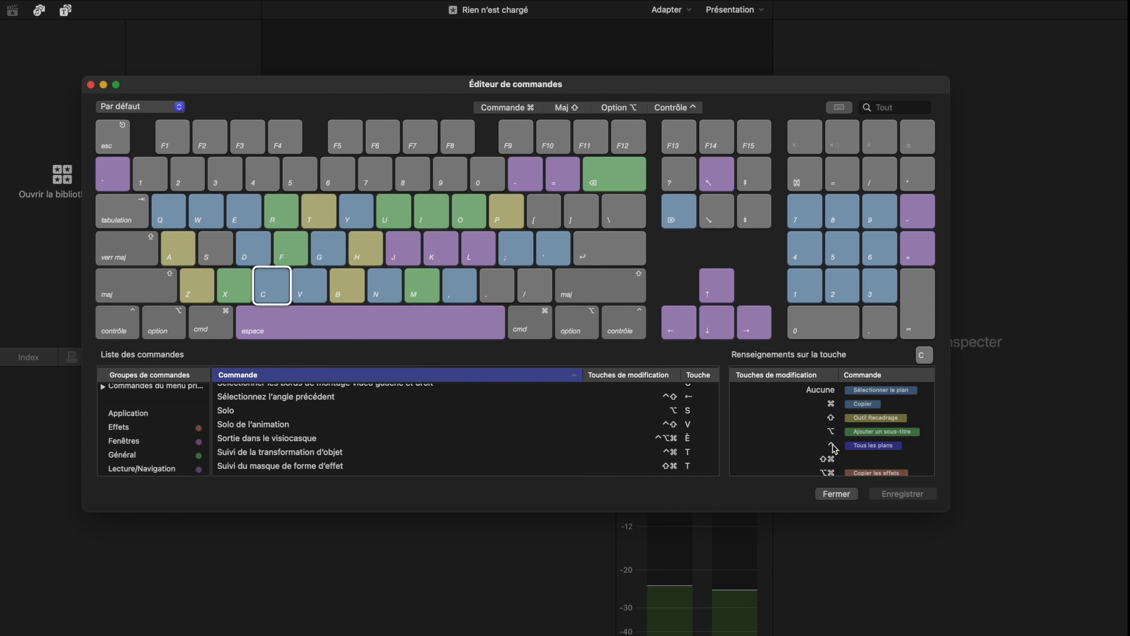
left_click(174, 209)
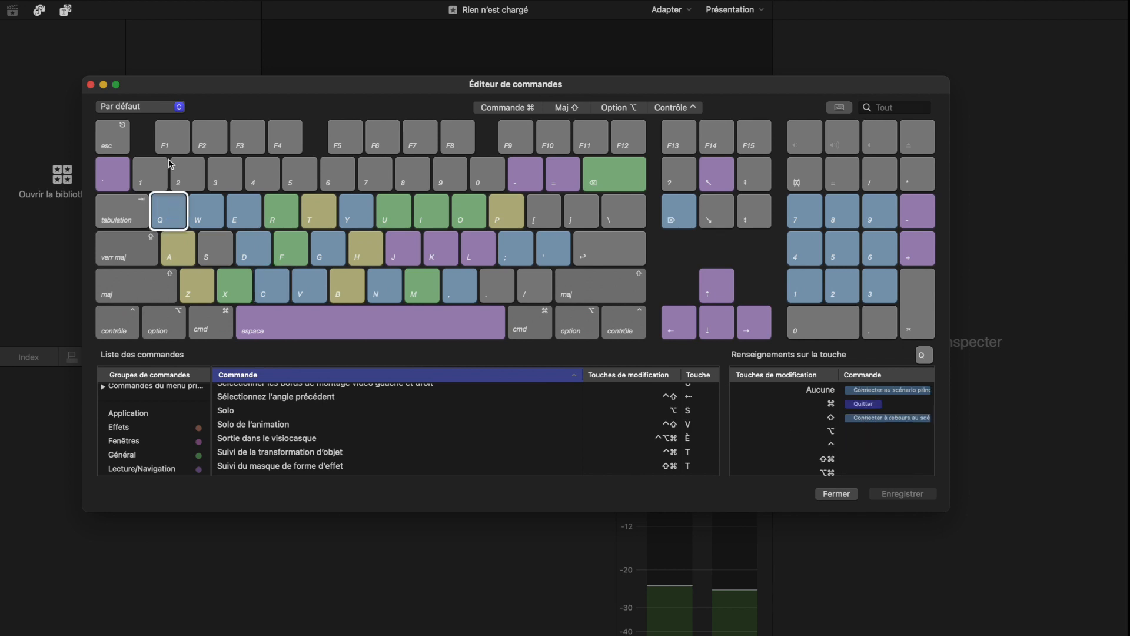
Duplicate the default command set under the name "clavier custom"
left_click(161, 111)
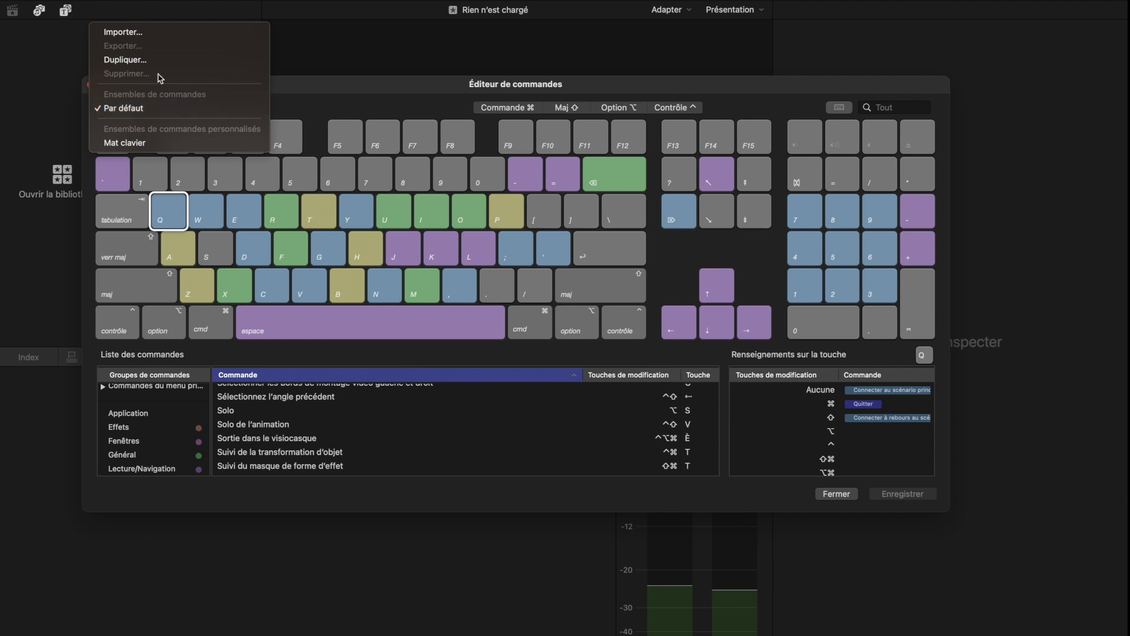
left_click(251, 190)
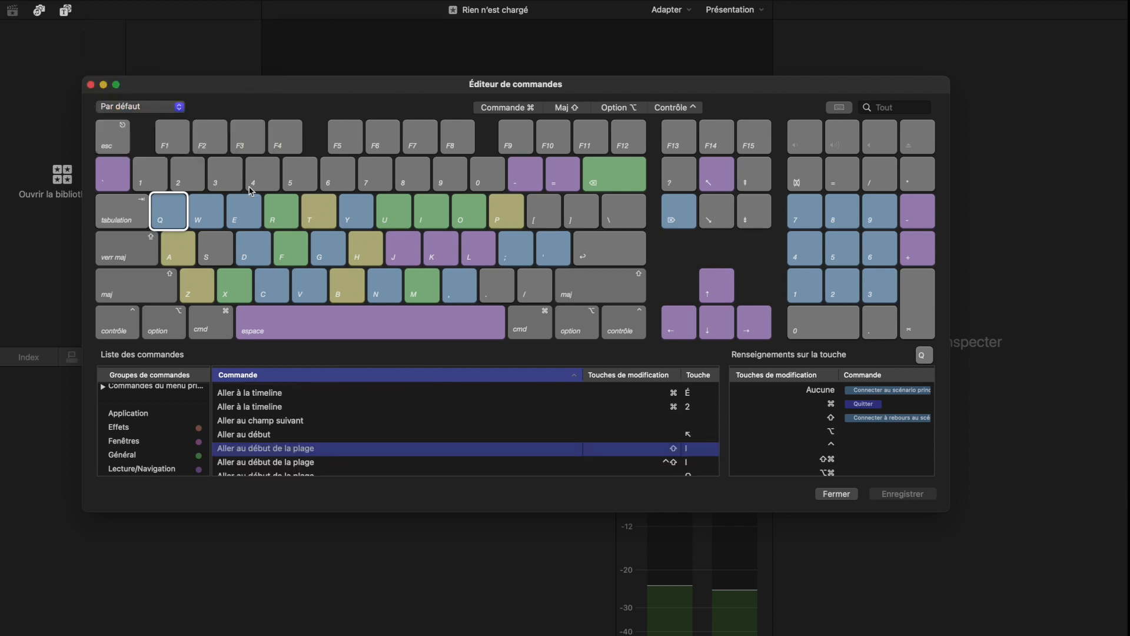
left_click(130, 105)
left_click(142, 62)
type("clavier custom")
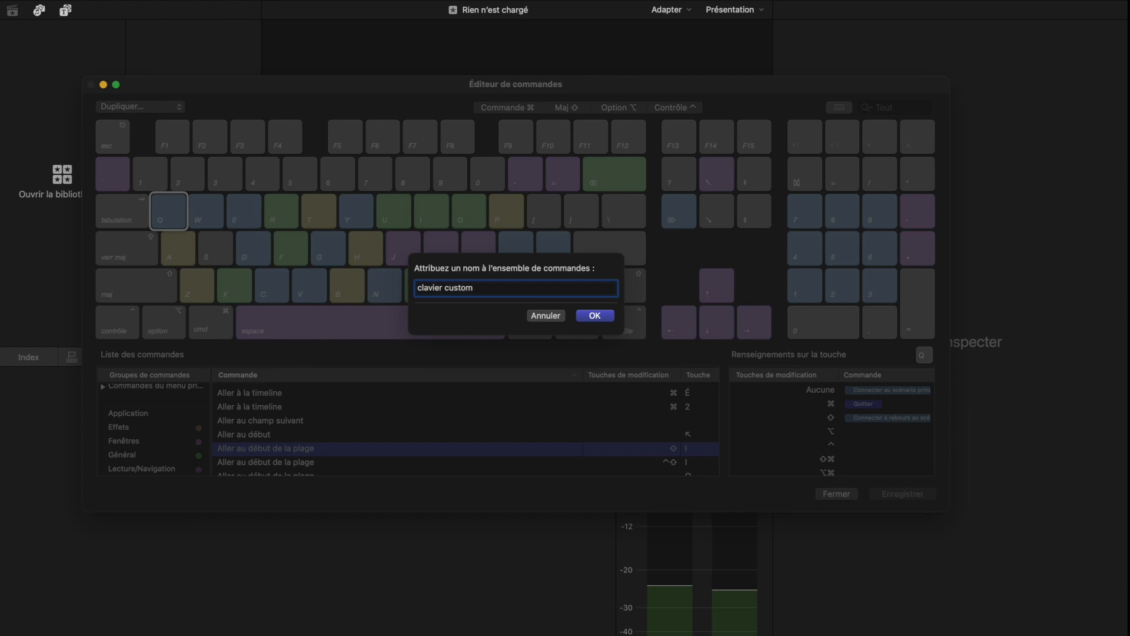
key("Return")
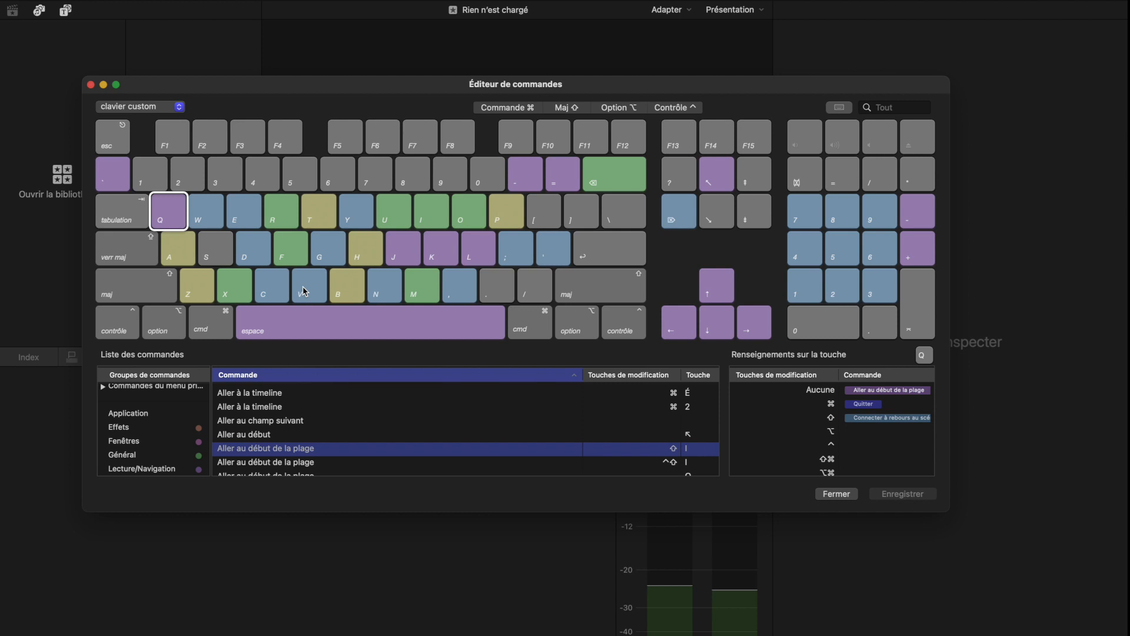
Find the command "Ajouter un masque de couleur" in the list and assign it to the Q key without a modifier
scroll(370, 461, "up", 5)
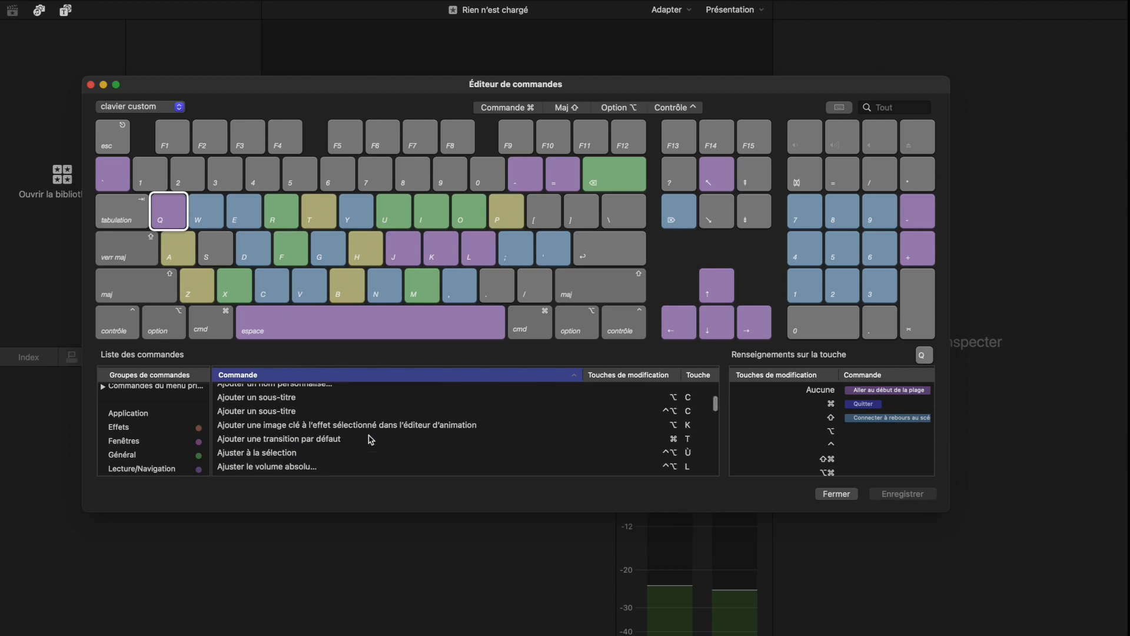
left_click(378, 418)
scroll(378, 422, "up", 1)
scroll(378, 422, "up", 2)
left_click(377, 423)
scroll(376, 425, "up", 3)
scroll(372, 421, "down", 2)
key("Up")
key("Down")
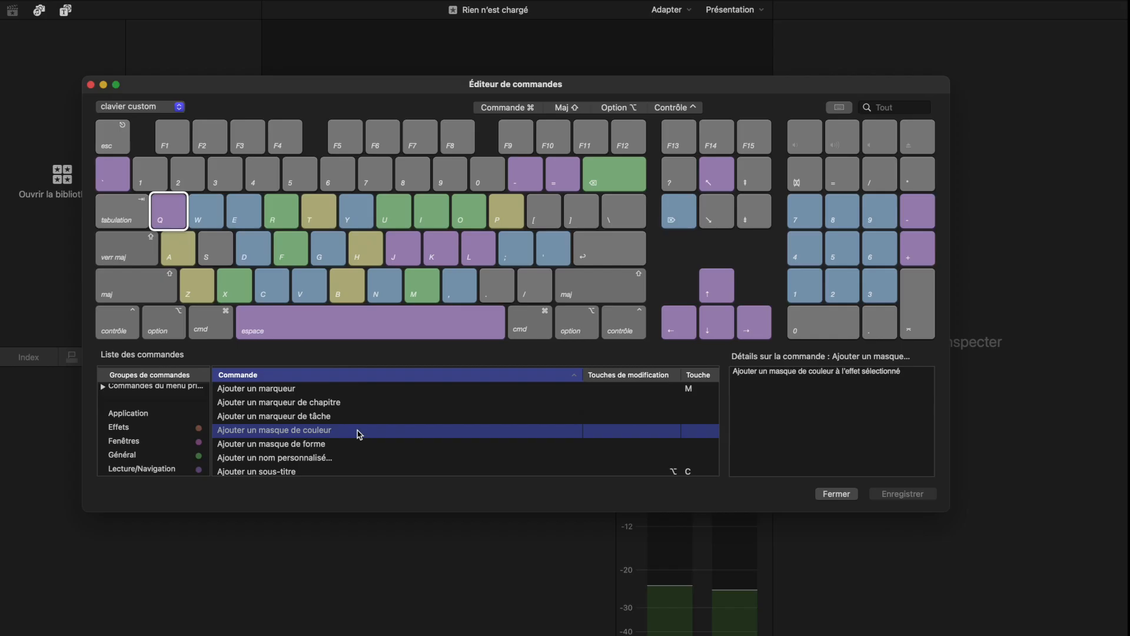
left_click_drag(359, 433, 176, 210)
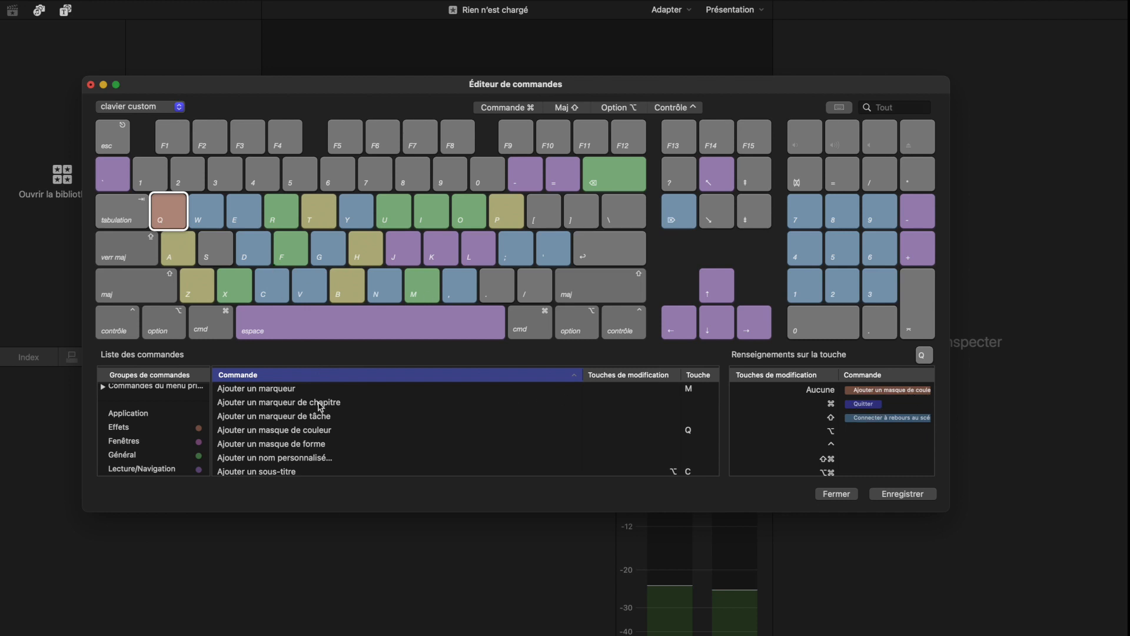
Assign the command "Ajouter un effet audio par défaut" to the Command+Q shortcut
scroll(321, 406, "up", 5)
left_click(356, 414)
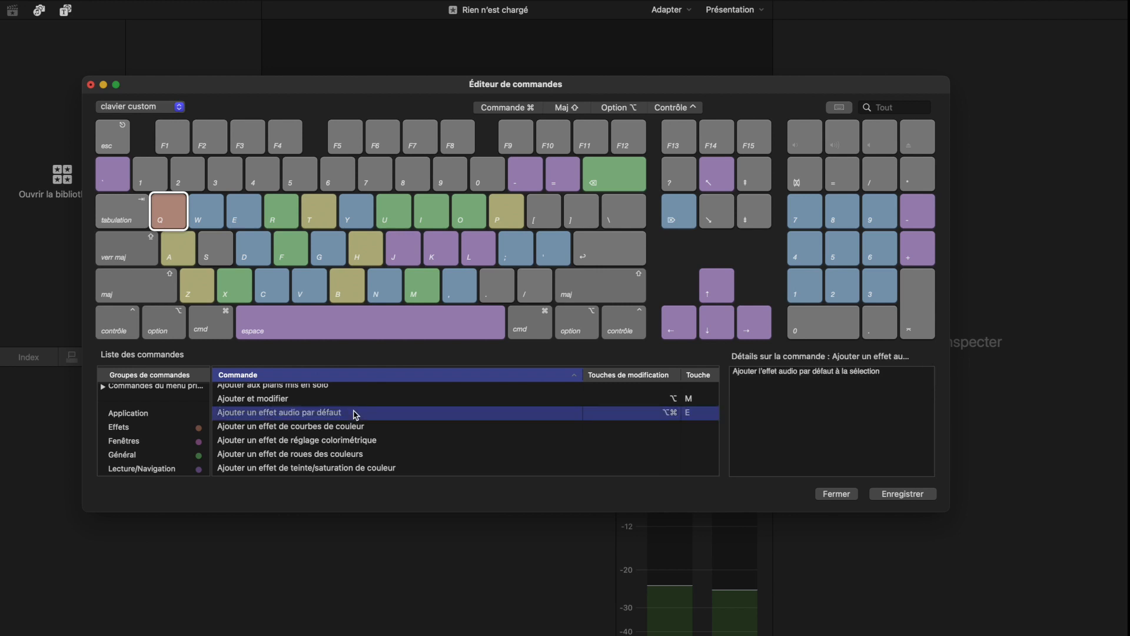
key("super")
left_click_drag(356, 414, 166, 217)
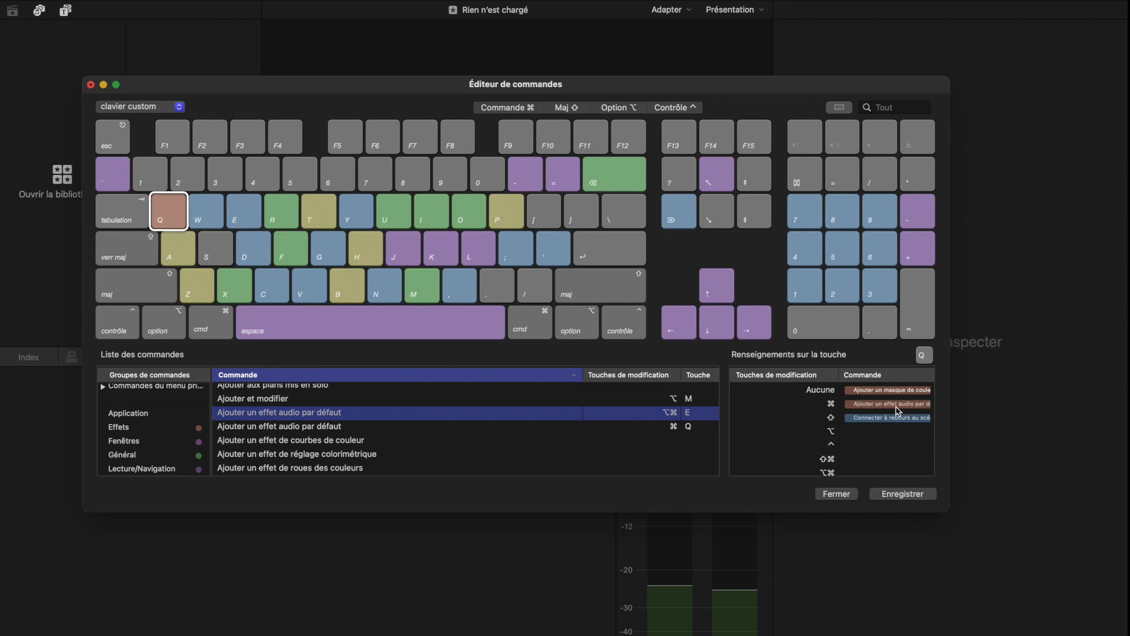
View the details of "Afficher/Masquer l'animation audio", then save the custom command set and close the command editor
scroll(352, 391, "up", 10)
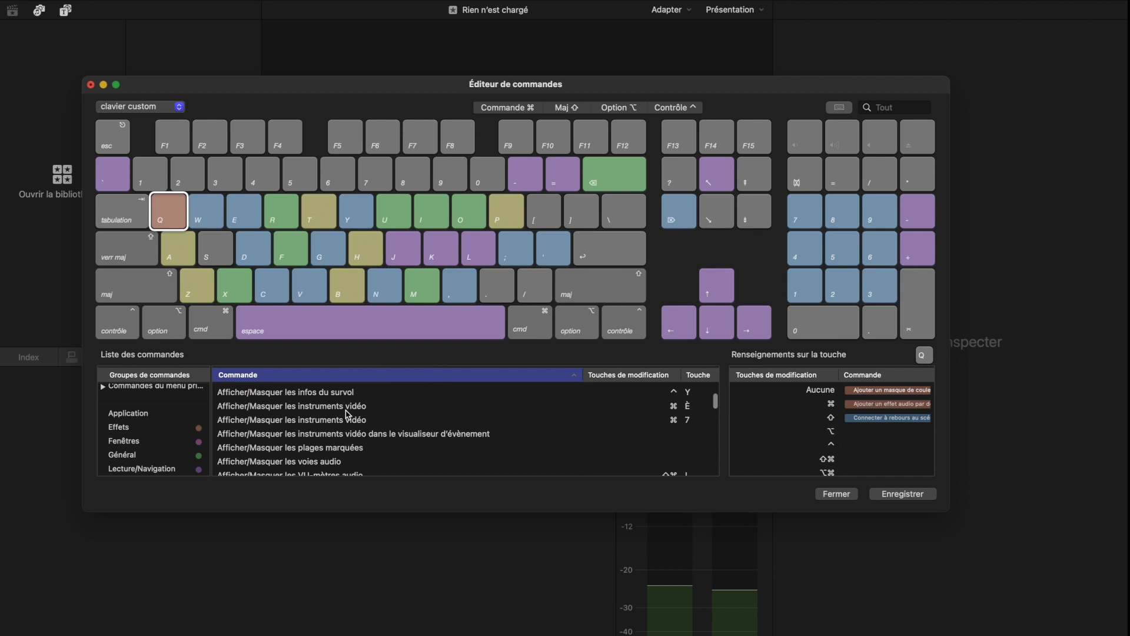
left_click(352, 404)
scroll(282, 447, "up", 3)
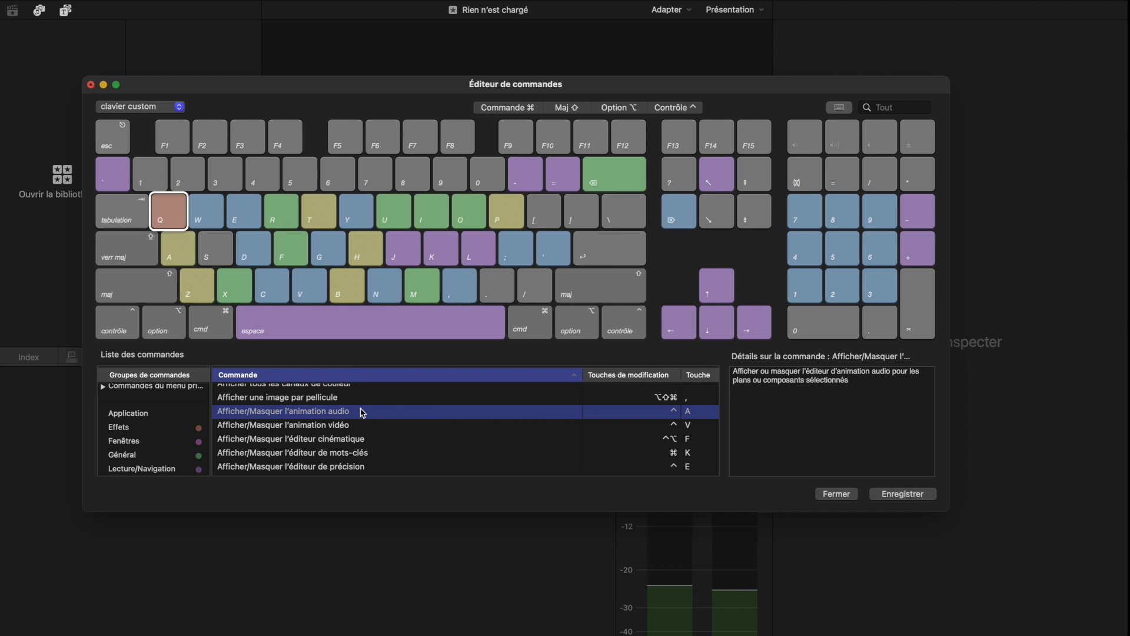
left_click(905, 493)
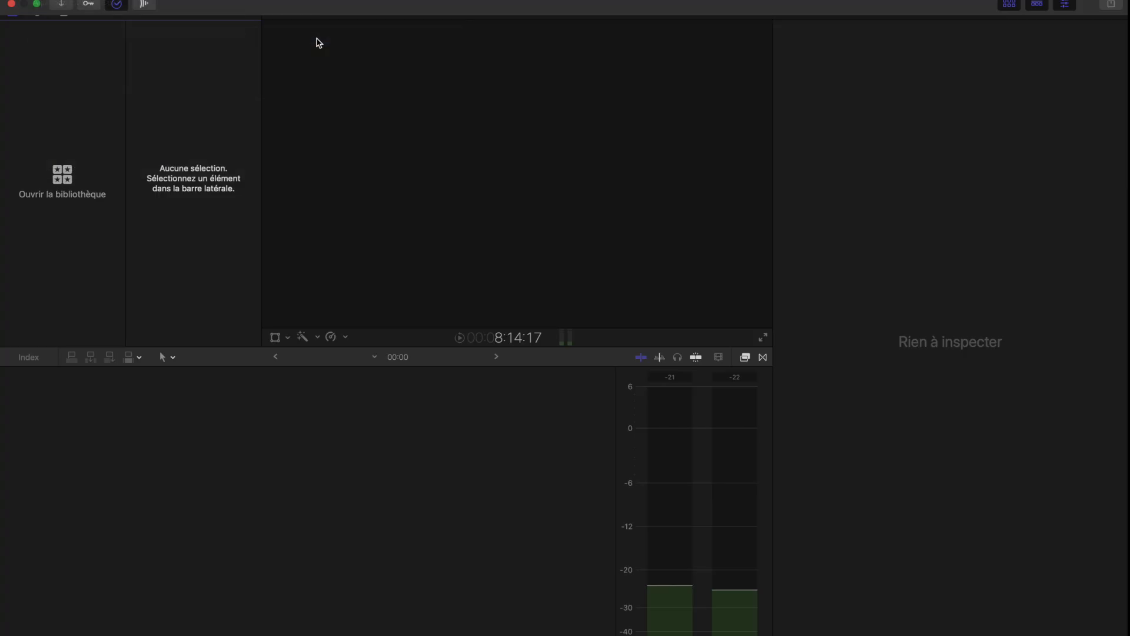
Reopen the command editor, remove "Ajouter un masque de couleur" from the unmodified Q key, save the set and close the editor
key("alt+super+k")
left_click(175, 207)
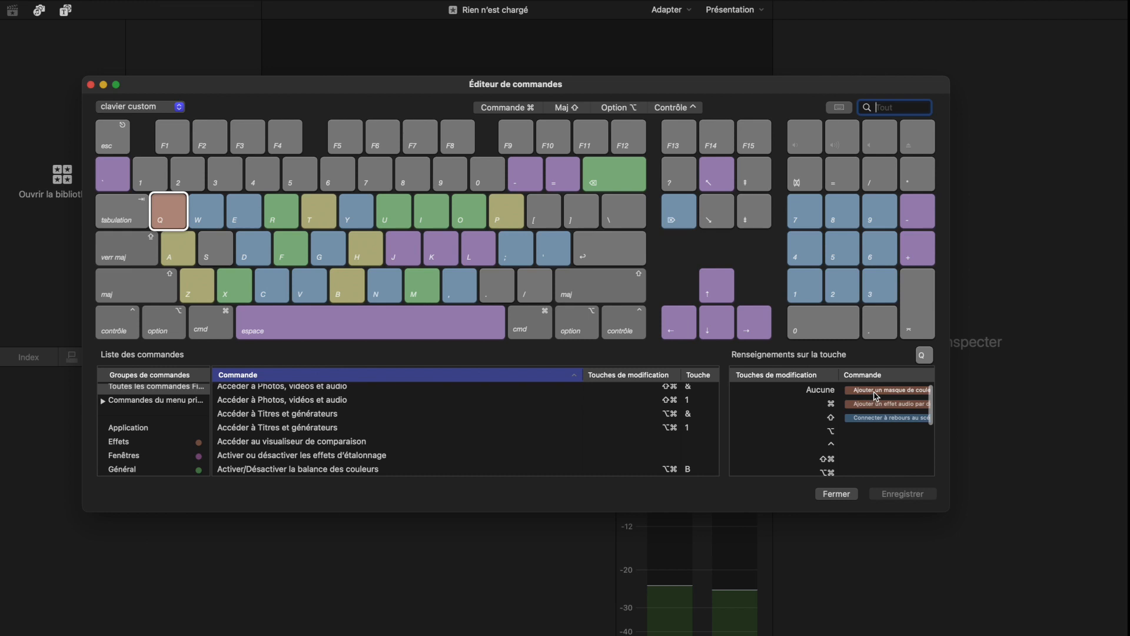
left_click_drag(877, 396, 1062, 374)
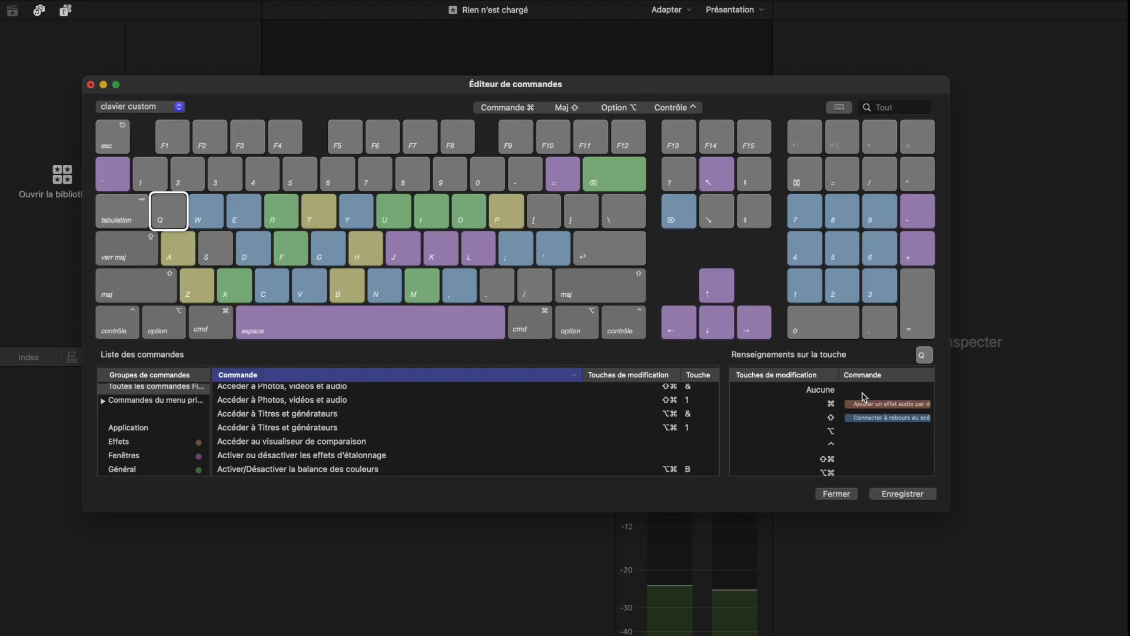
left_click(897, 499)
left_click(837, 494)
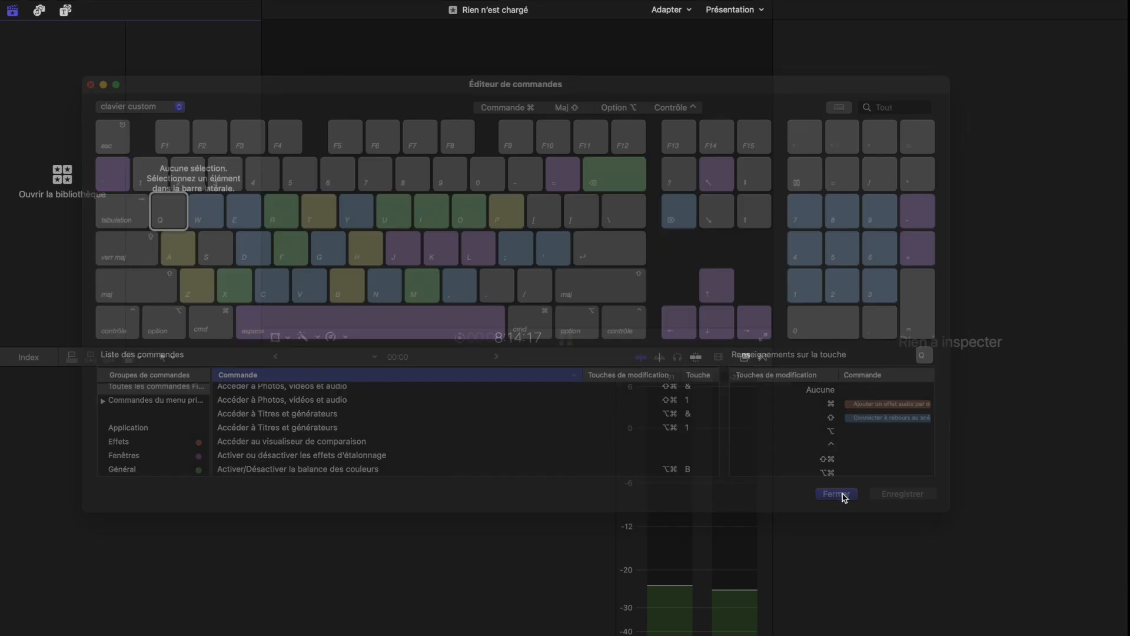